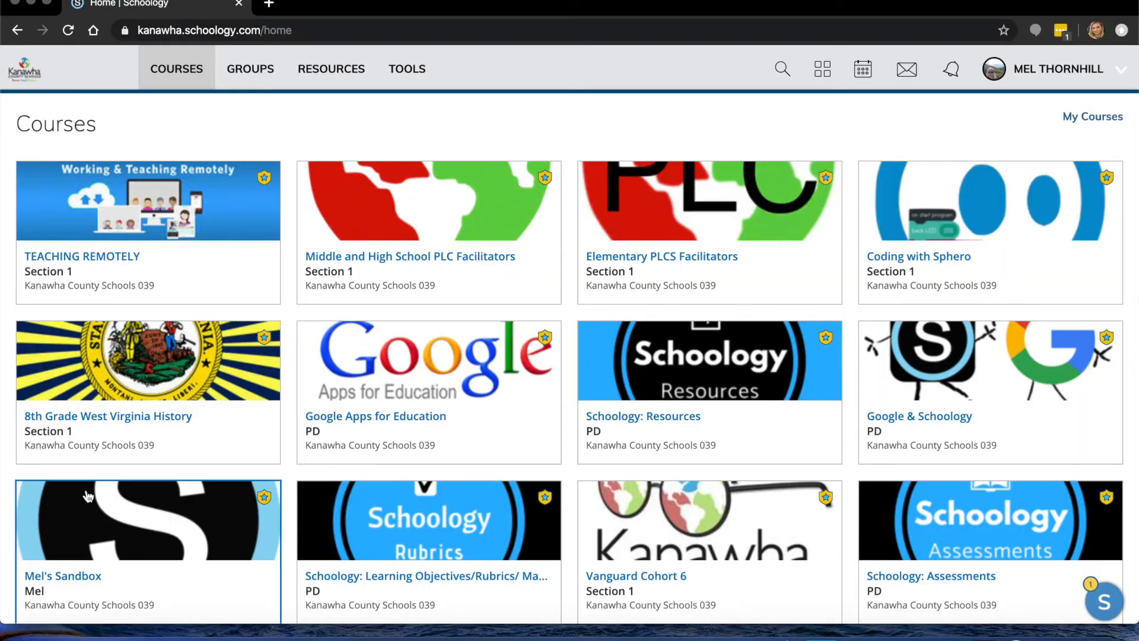
- Open the 3/25/2020 recording from the completed conferences of the sandbox course
click(94, 522)
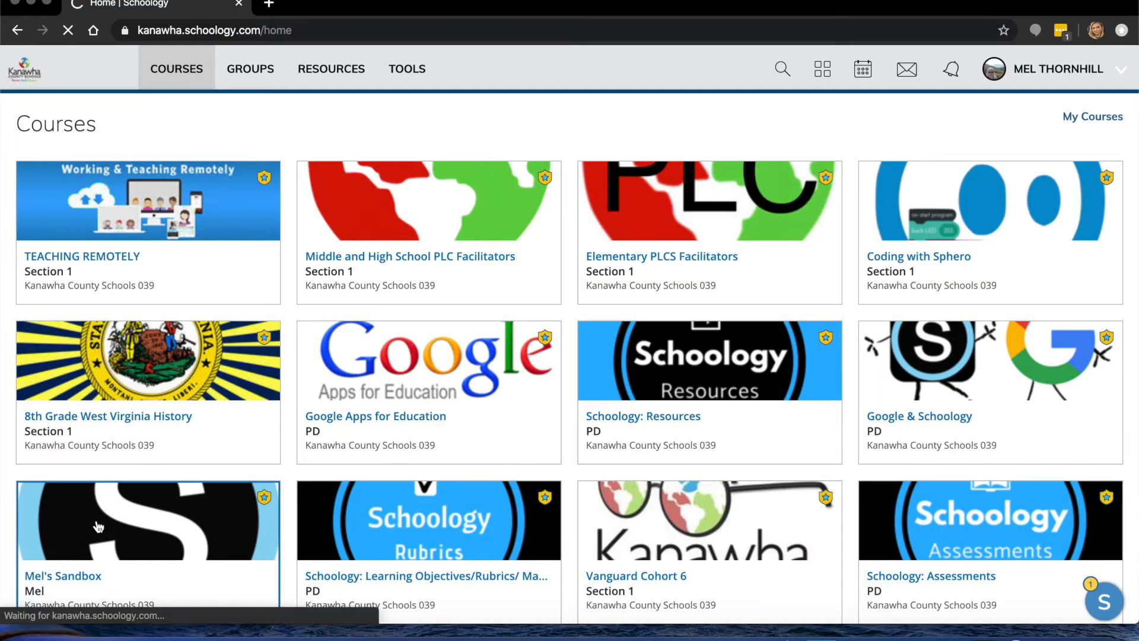
click(98, 527)
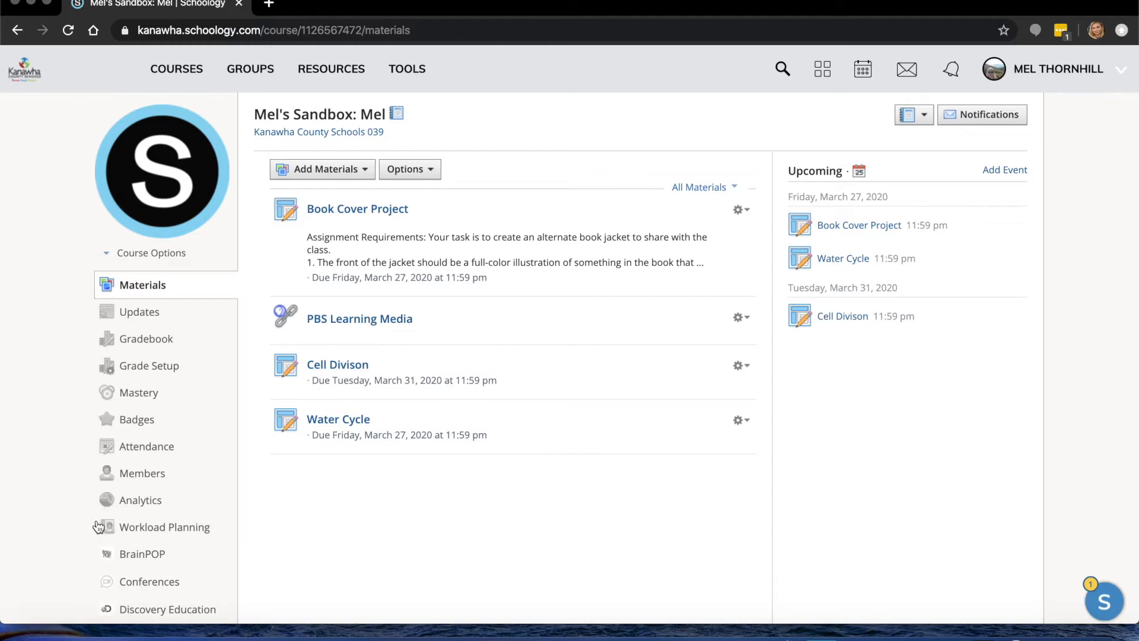
scroll(148, 497, down, 3)
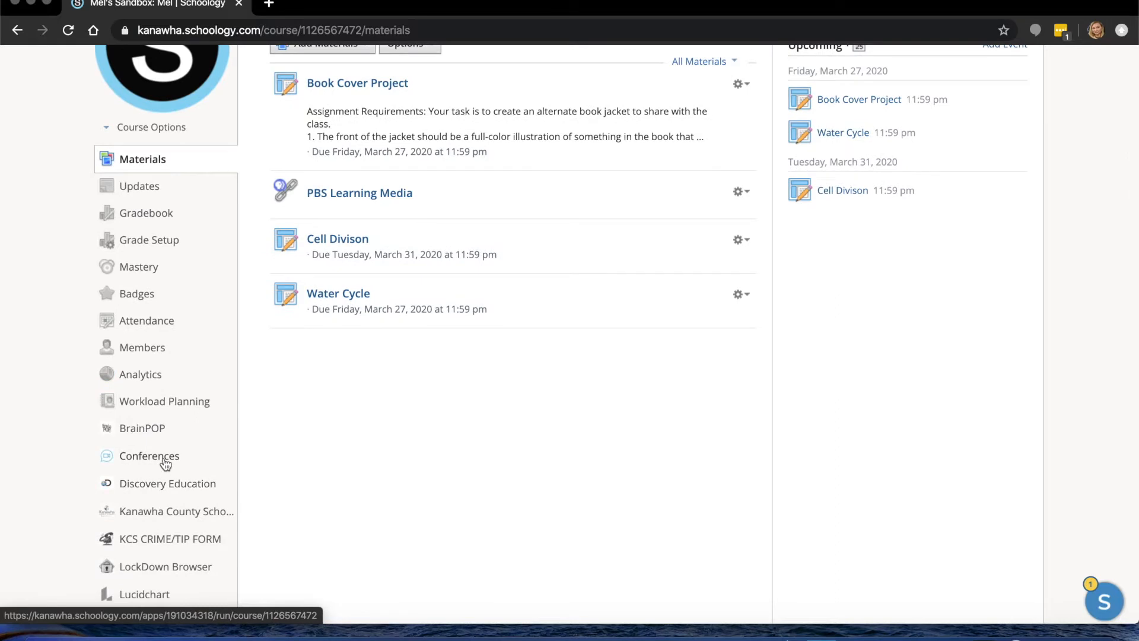
click(166, 461)
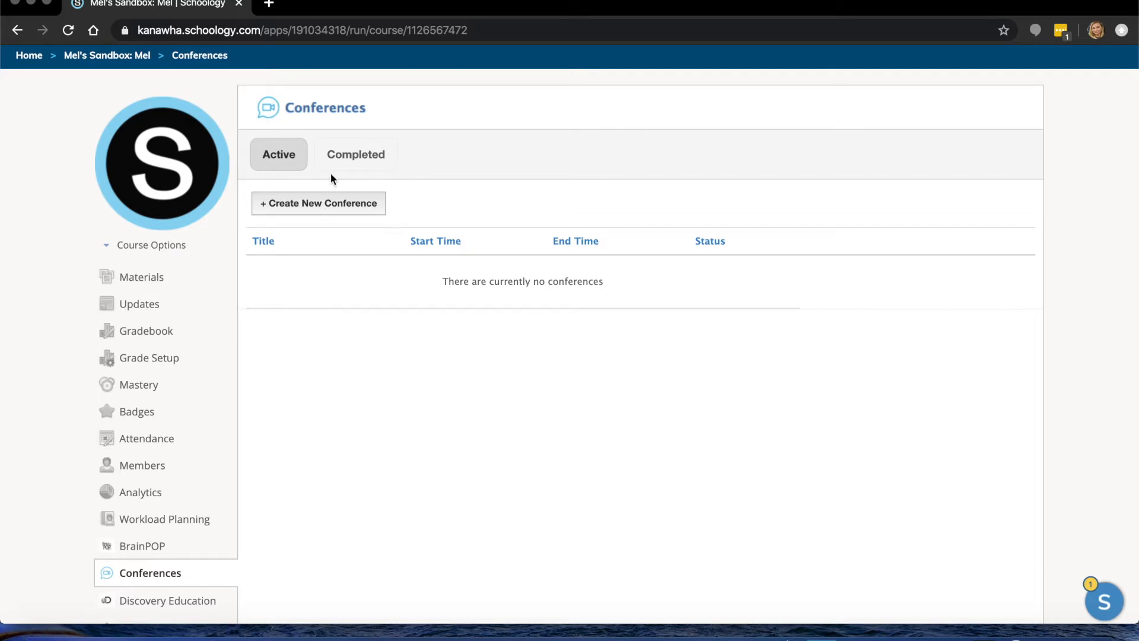
click(361, 163)
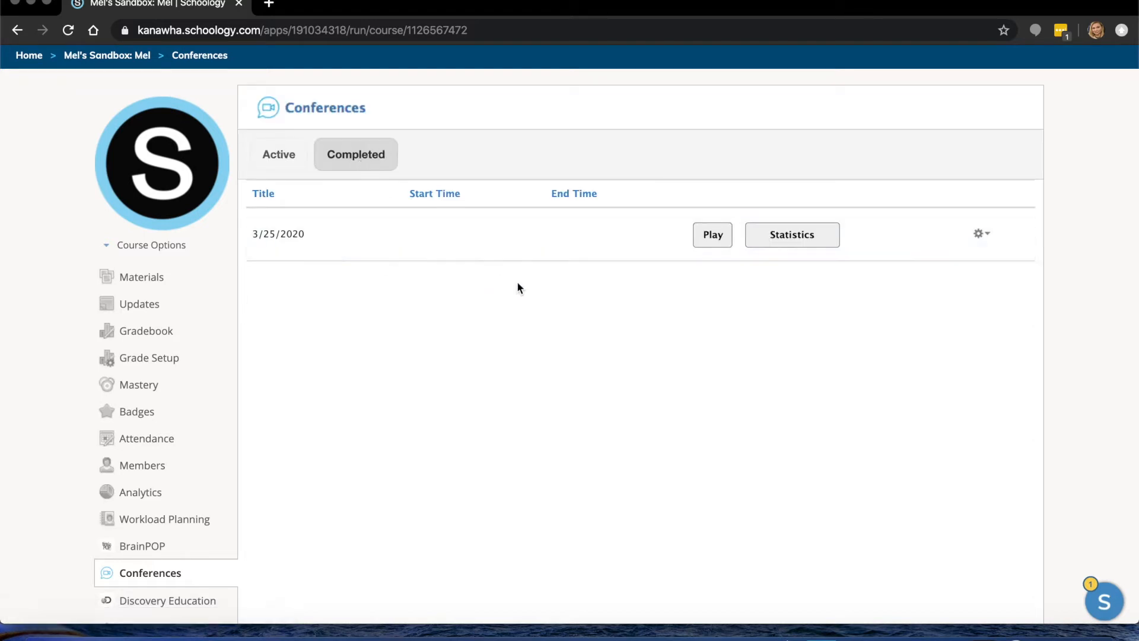
click(715, 240)
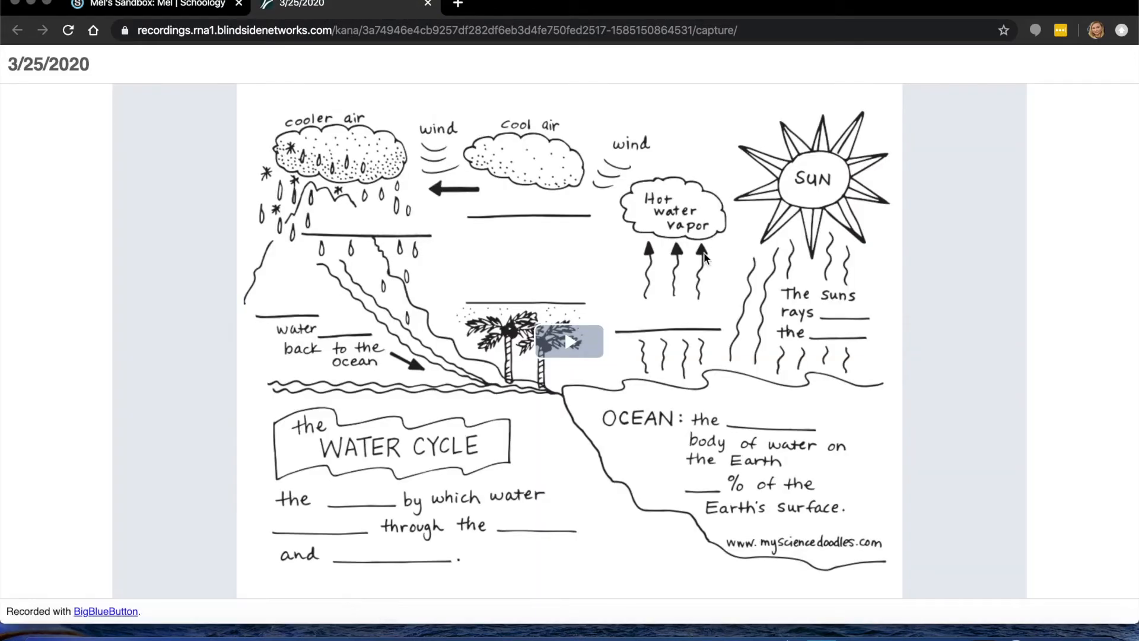
- Save the conference video to the Desktop as "March 25 Meeting" and close the recording
right_click(584, 304)
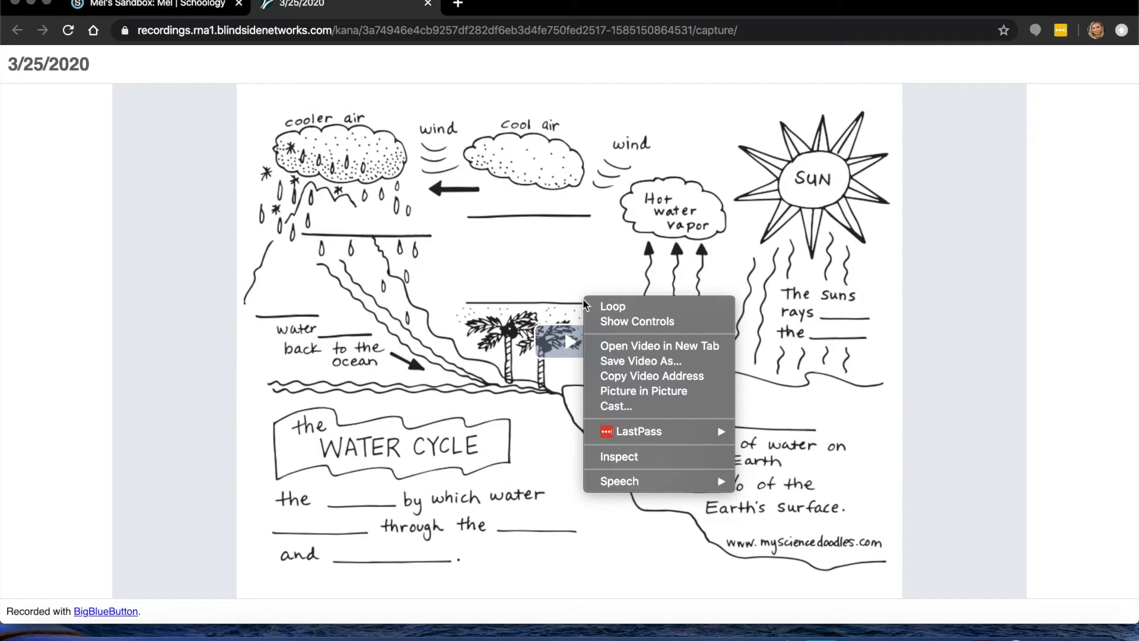
click(648, 363)
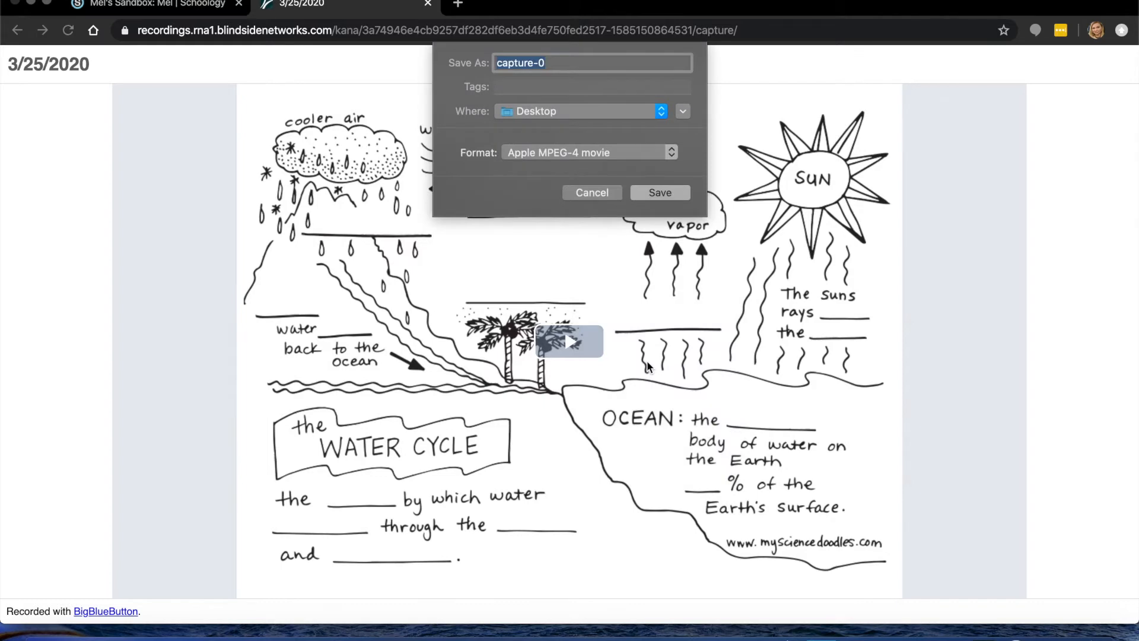
text(March 25 Meeting)
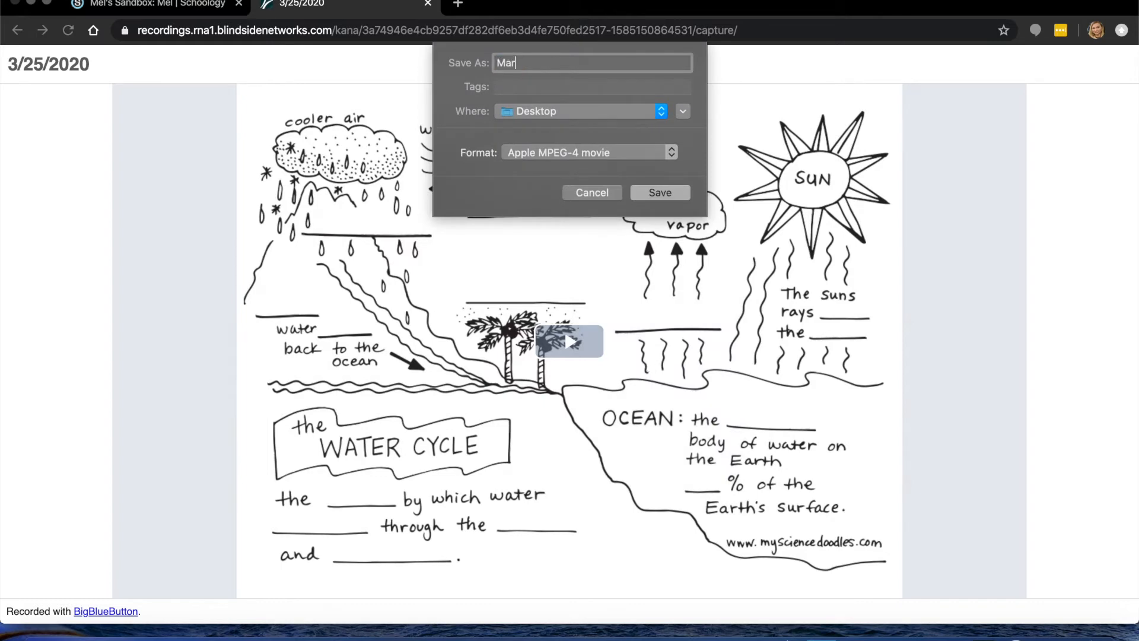
click(601, 115)
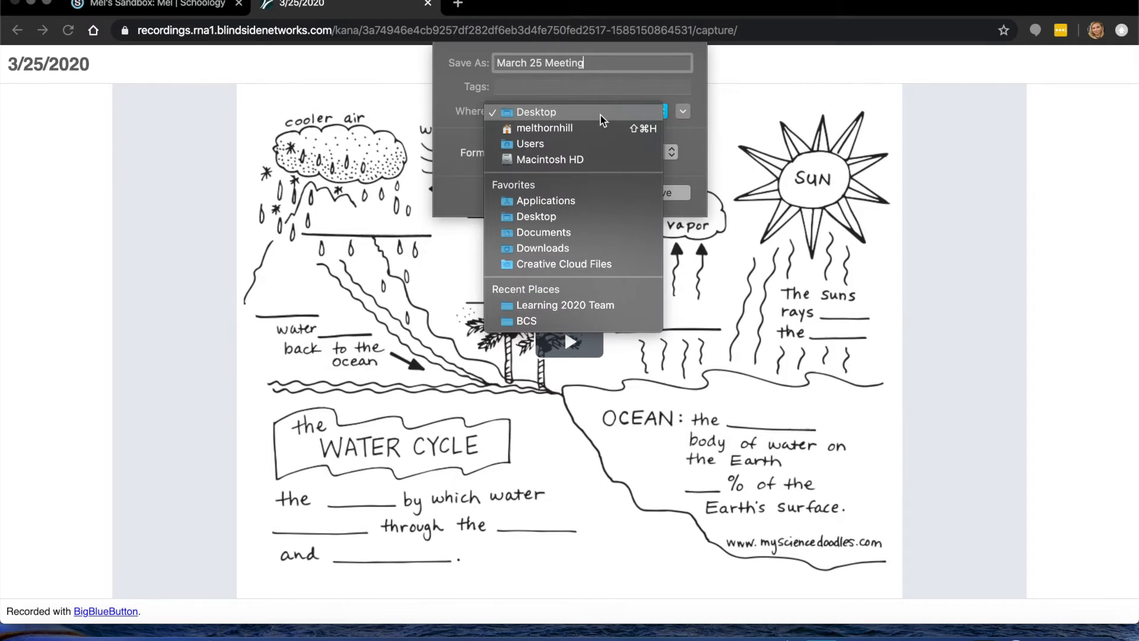
click(600, 115)
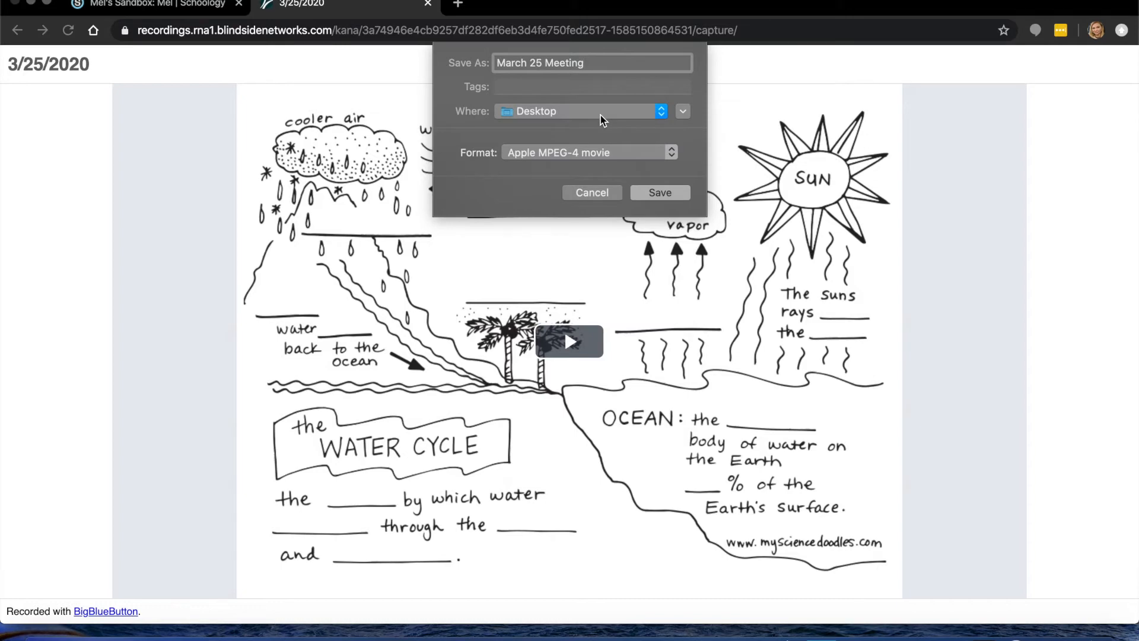
click(660, 193)
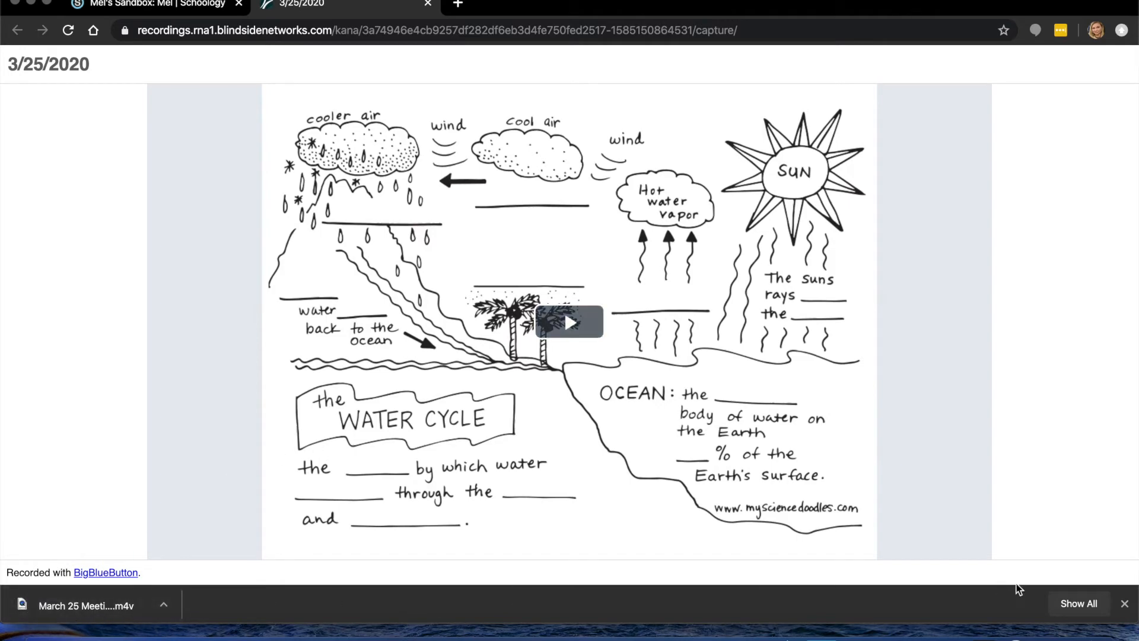
click(1125, 604)
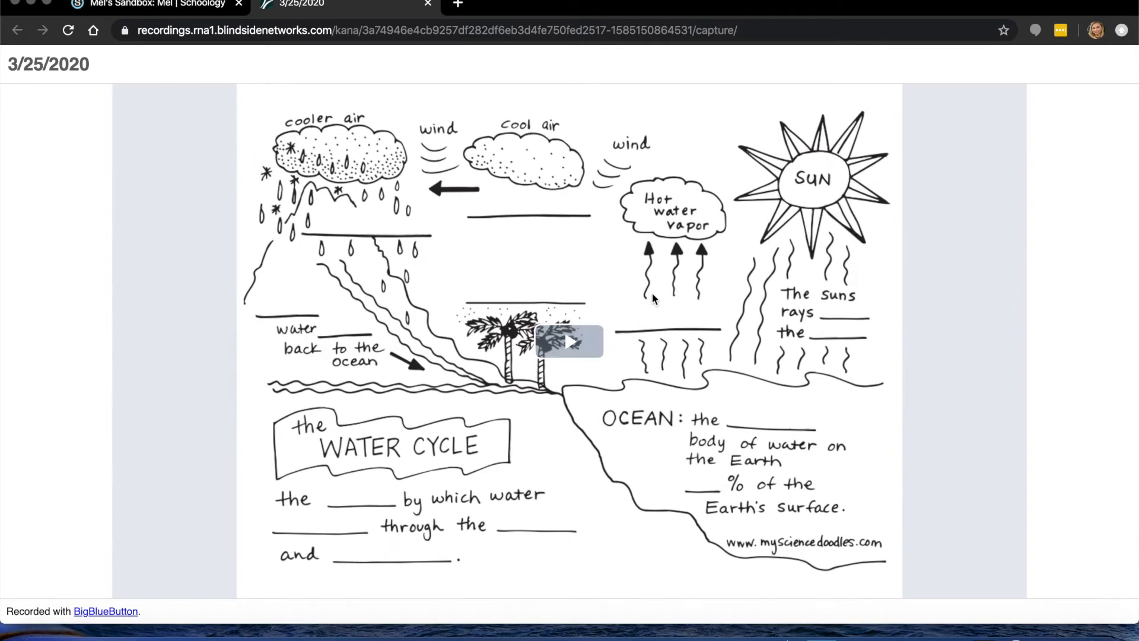
click(428, 4)
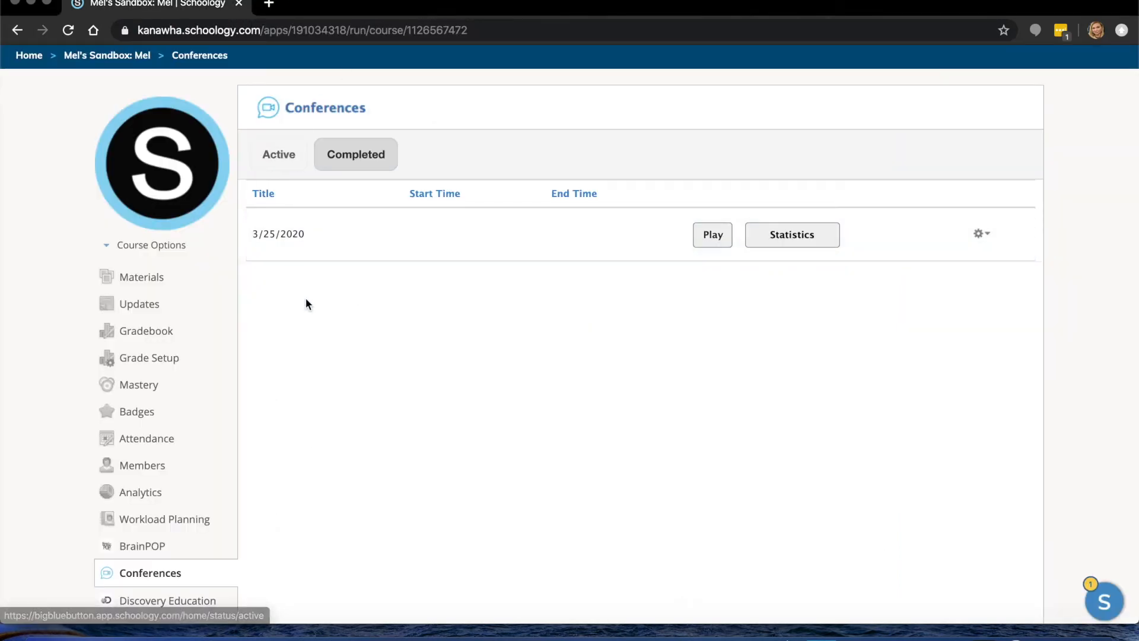
- Add the file March 25 Meeting.m4v from the Desktop to the course materials and open the added video
click(155, 283)
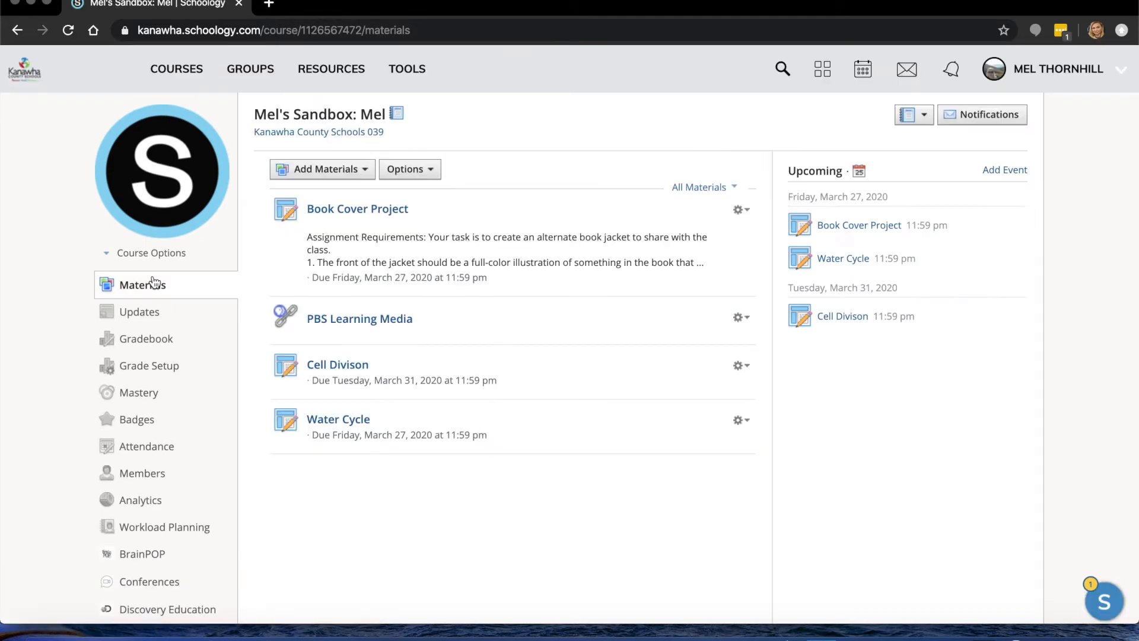
click(365, 175)
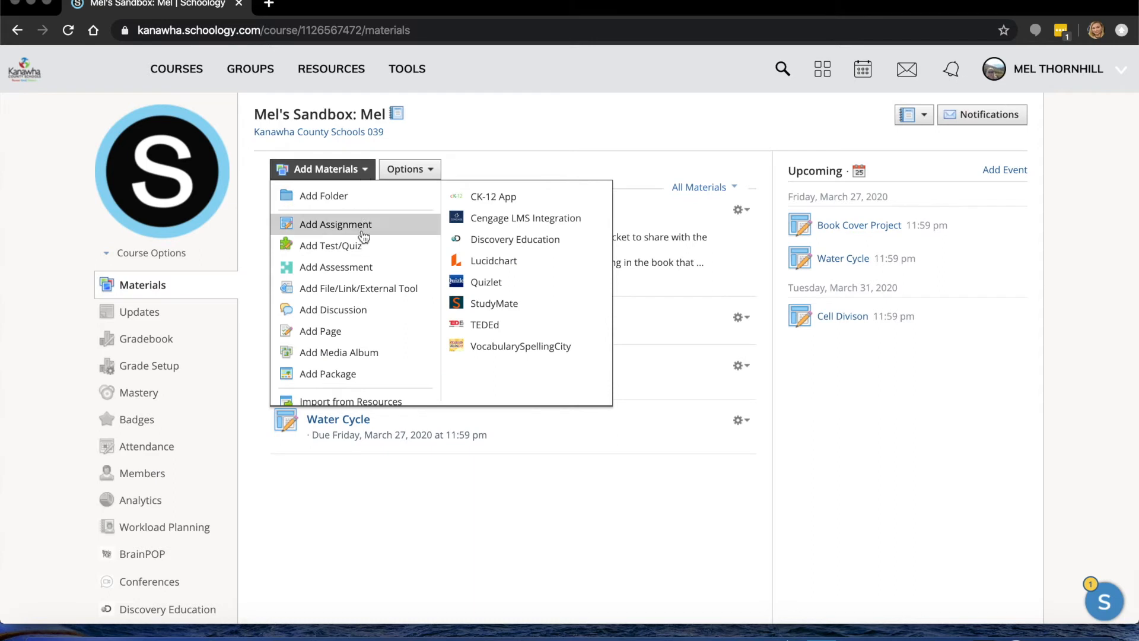
click(365, 291)
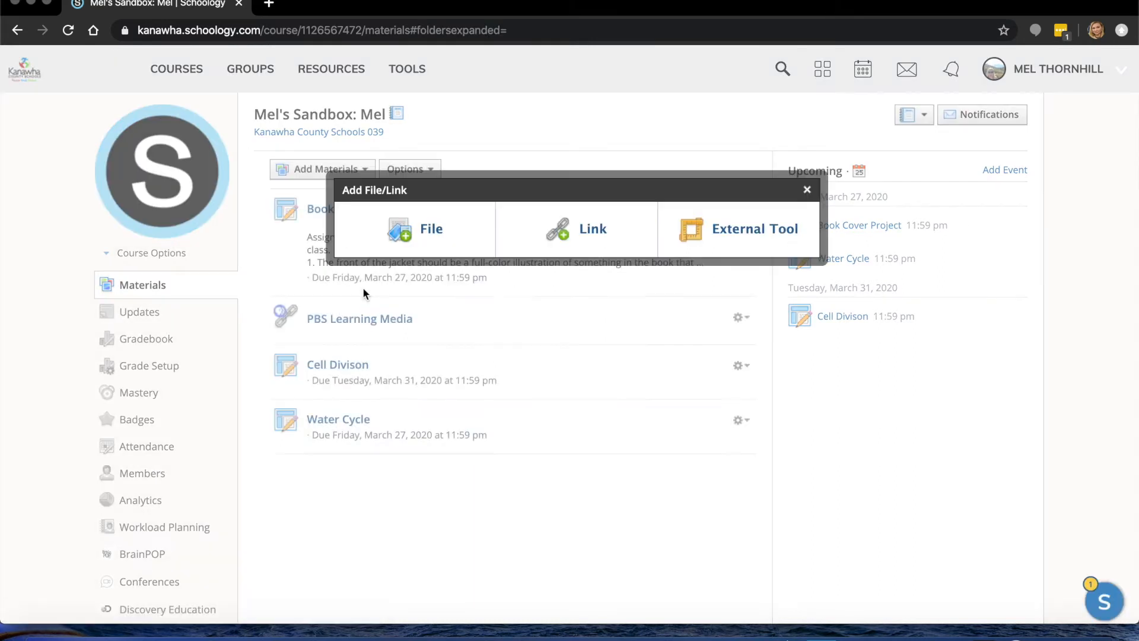
click(435, 236)
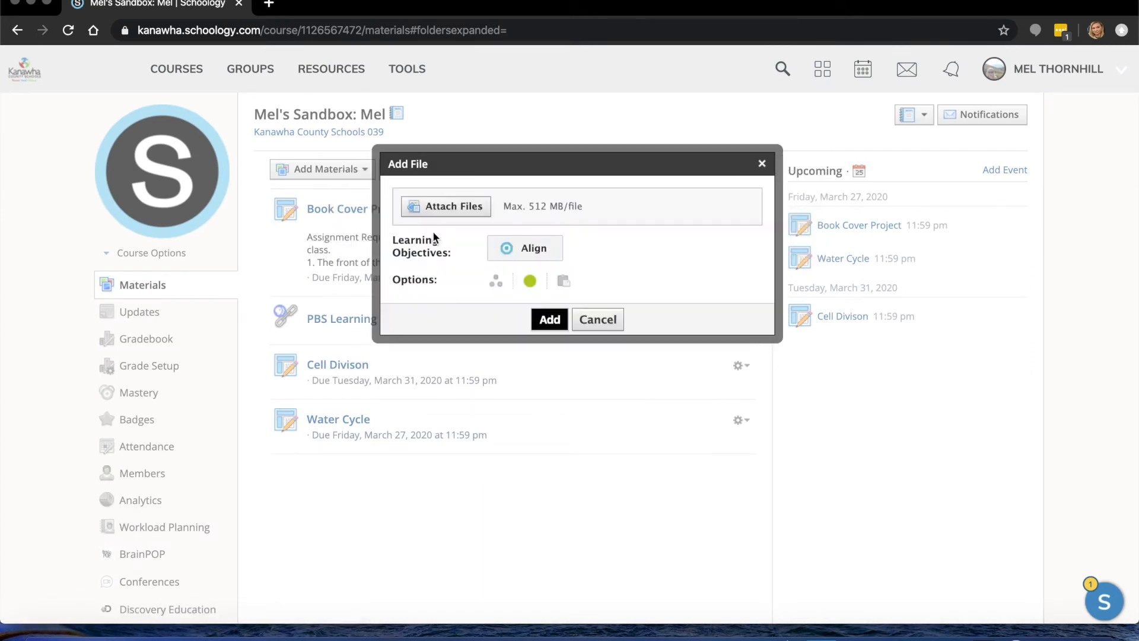
click(442, 208)
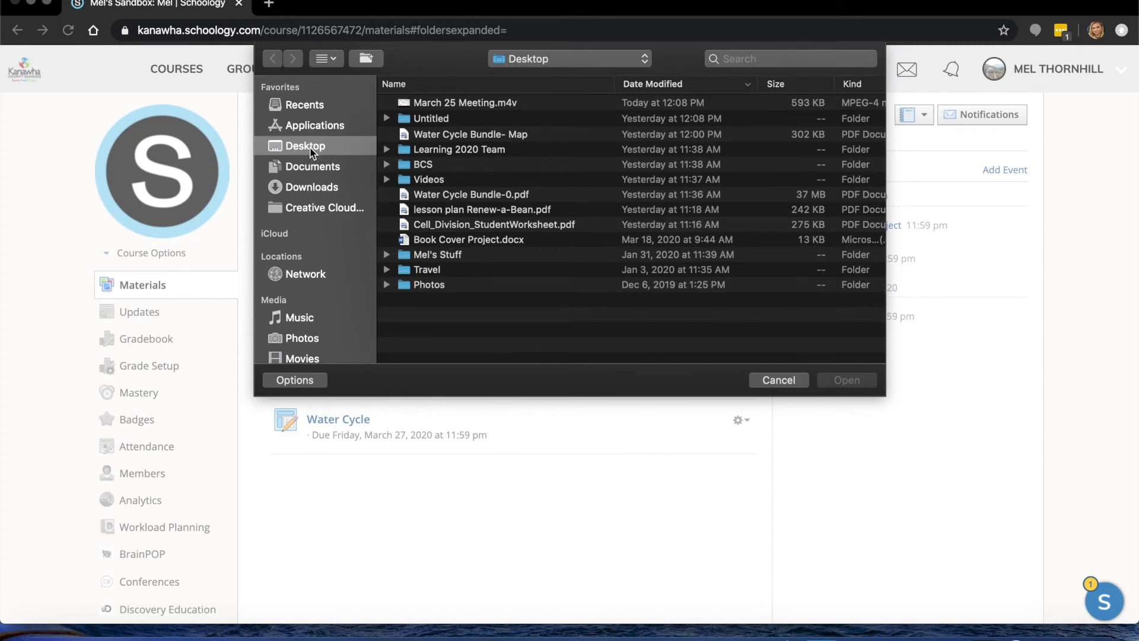
click(457, 110)
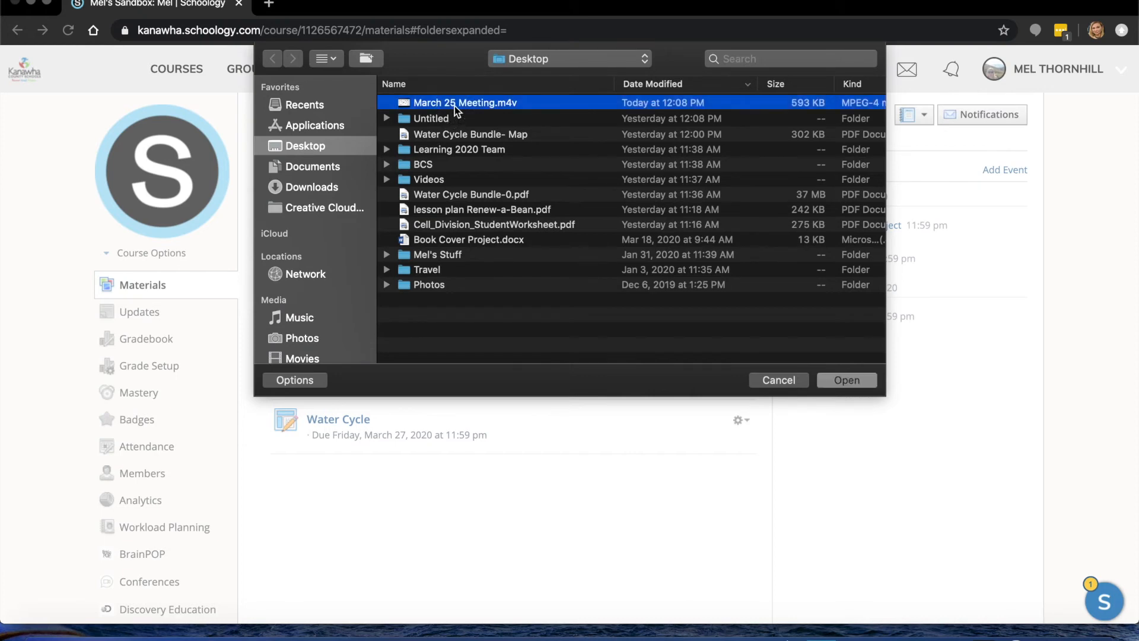
click(846, 380)
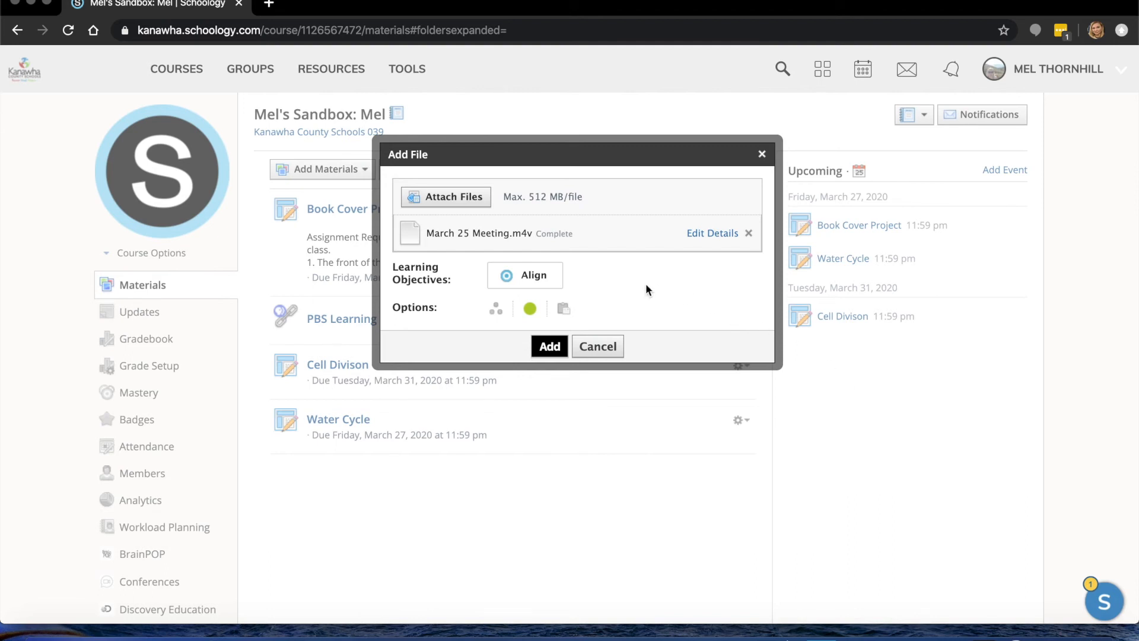
click(551, 348)
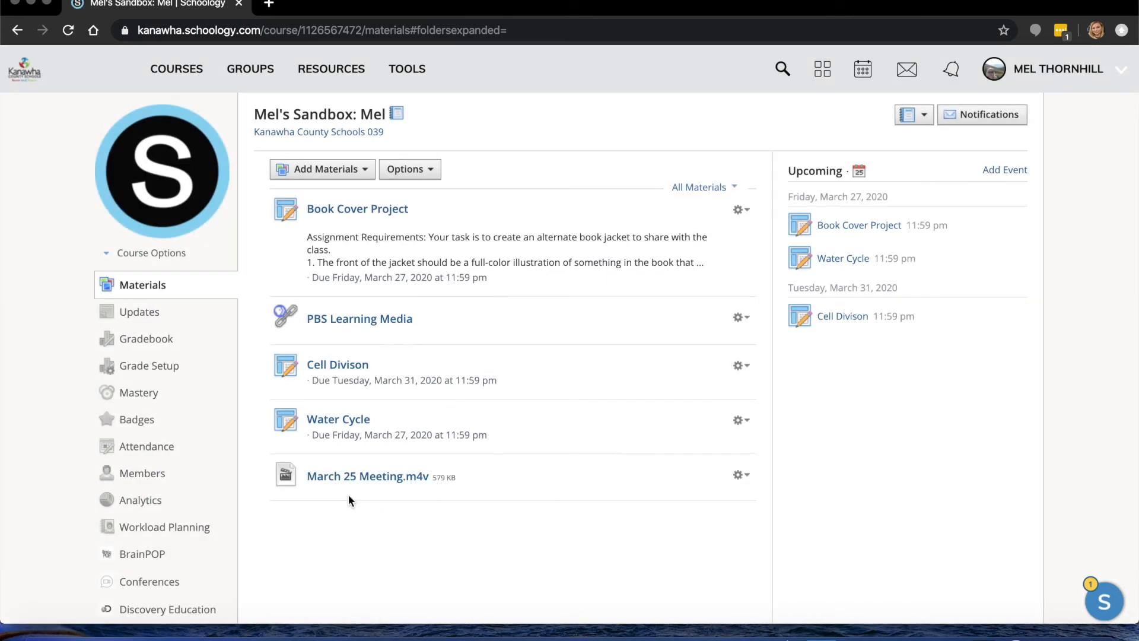
scroll(368, 463, down, 1)
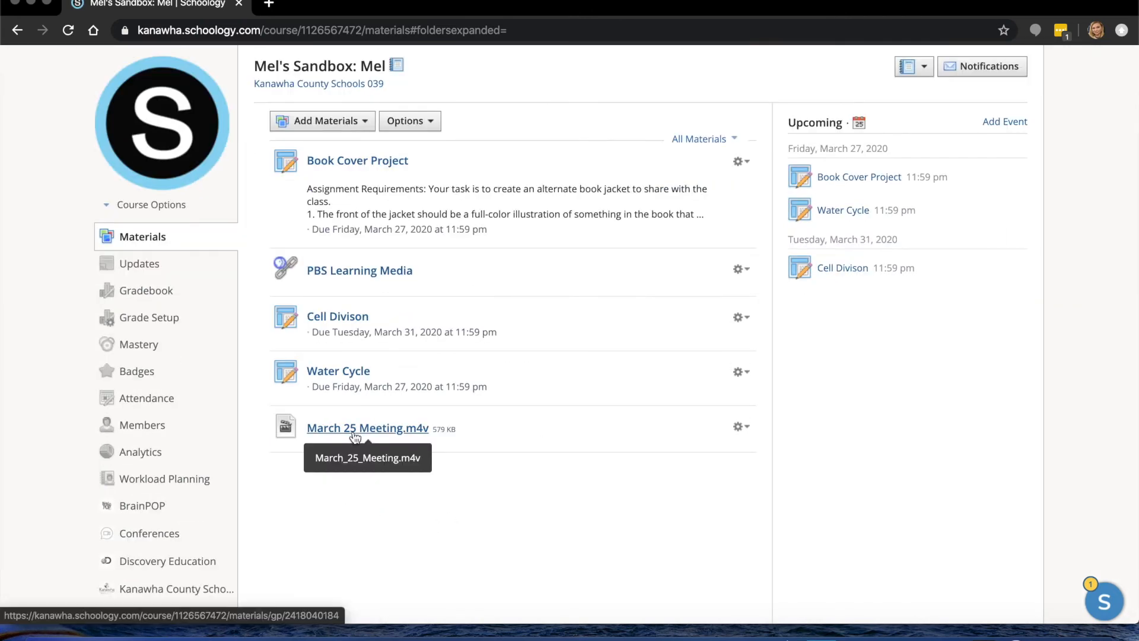
click(355, 437)
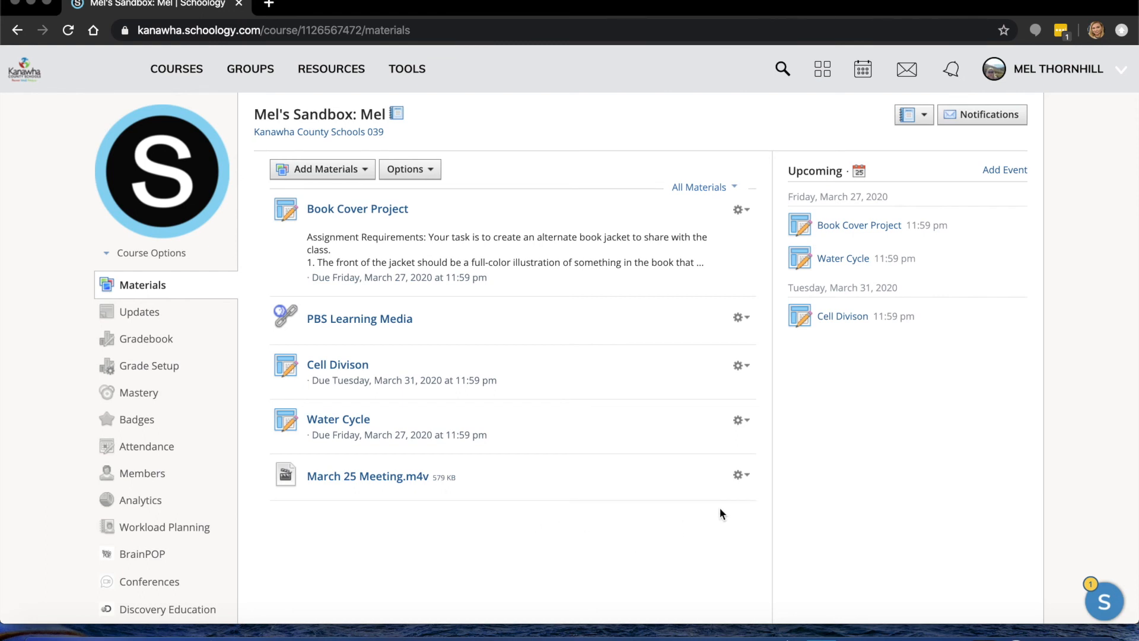
- Rename the uploaded video in the course materials to "March 25 Meeting", without the .m4v extension
click(747, 477)
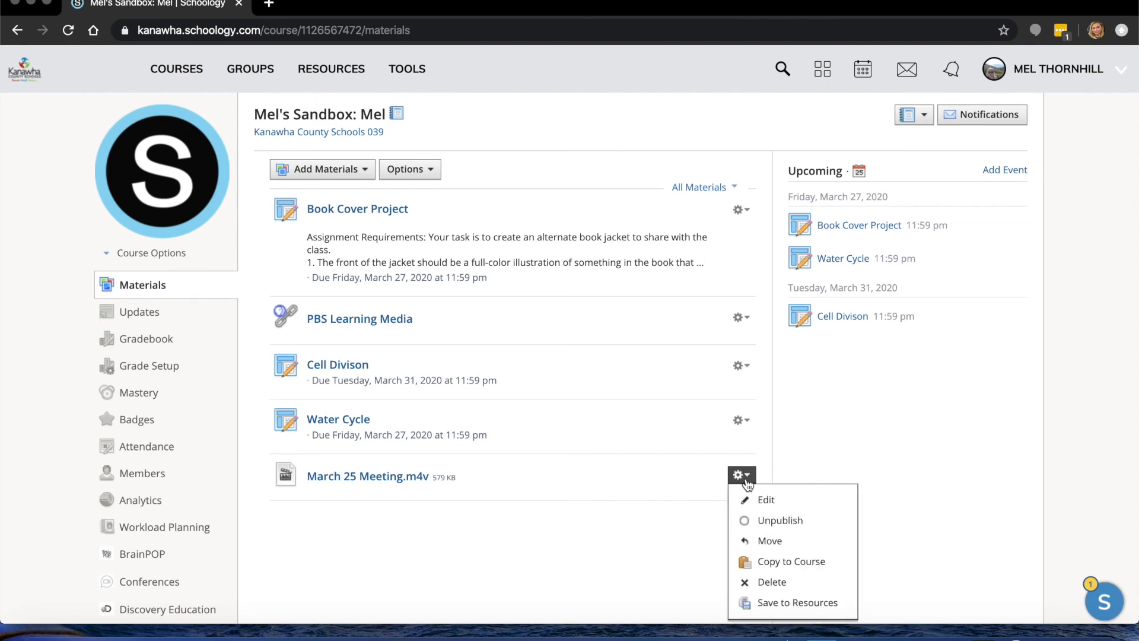
click(766, 500)
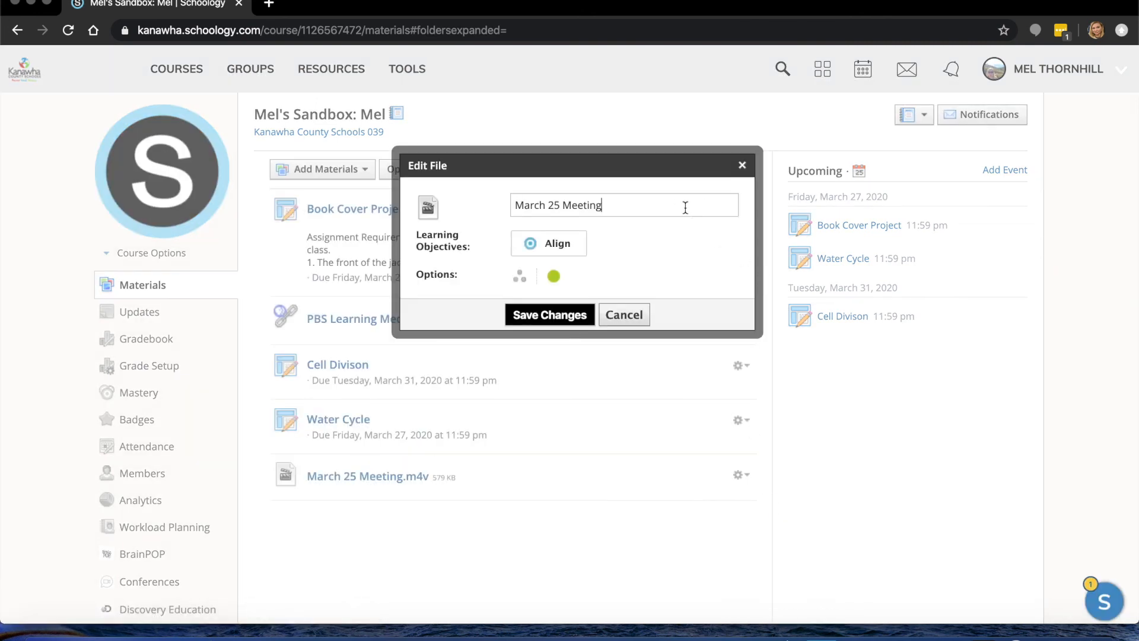
click(548, 319)
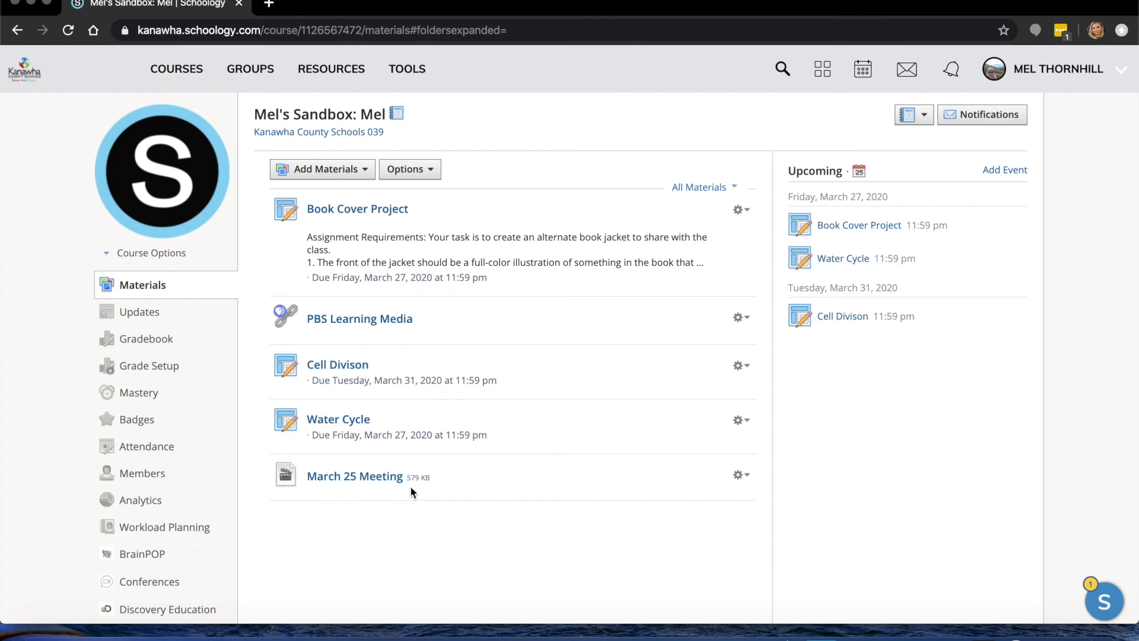
- Review the edit settings of the March 25 Meeting file and save them as they are
click(740, 475)
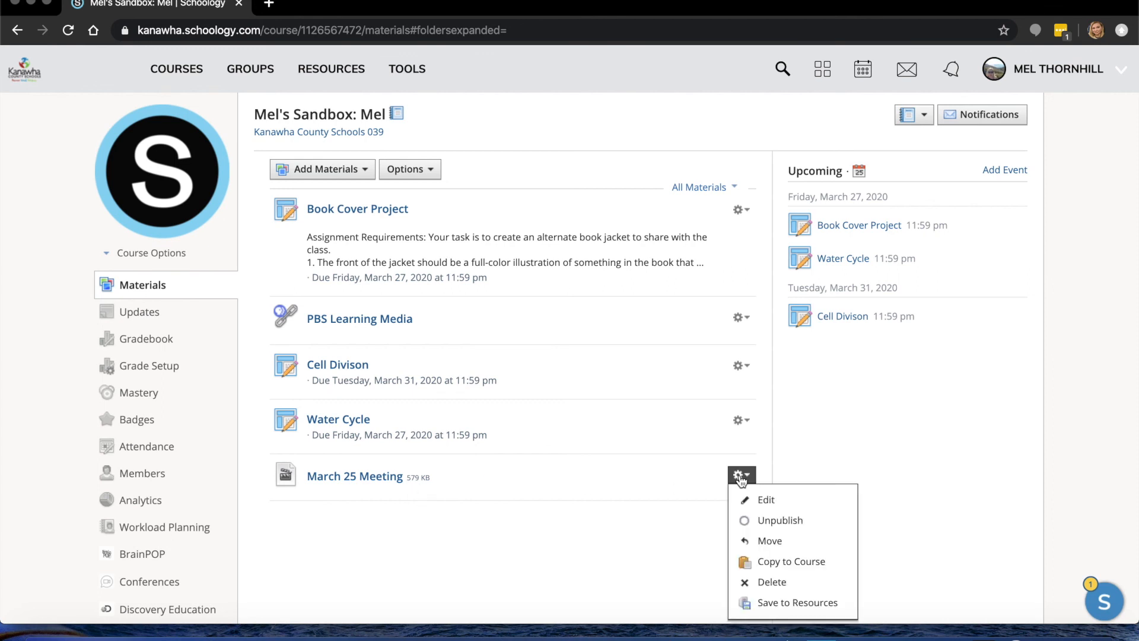
click(752, 500)
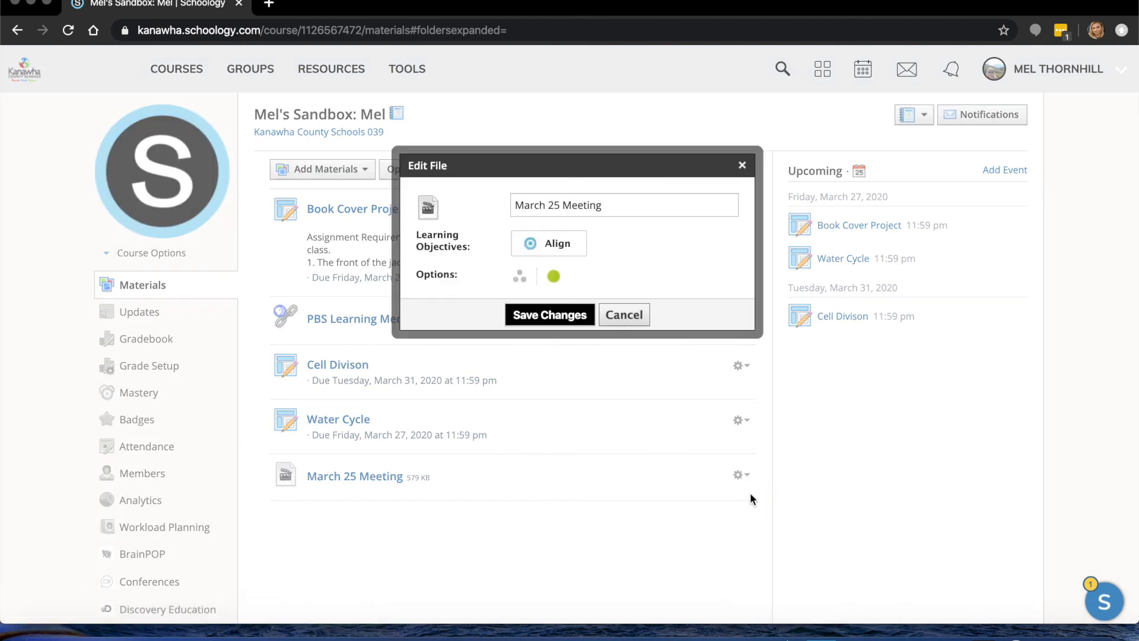
click(579, 316)
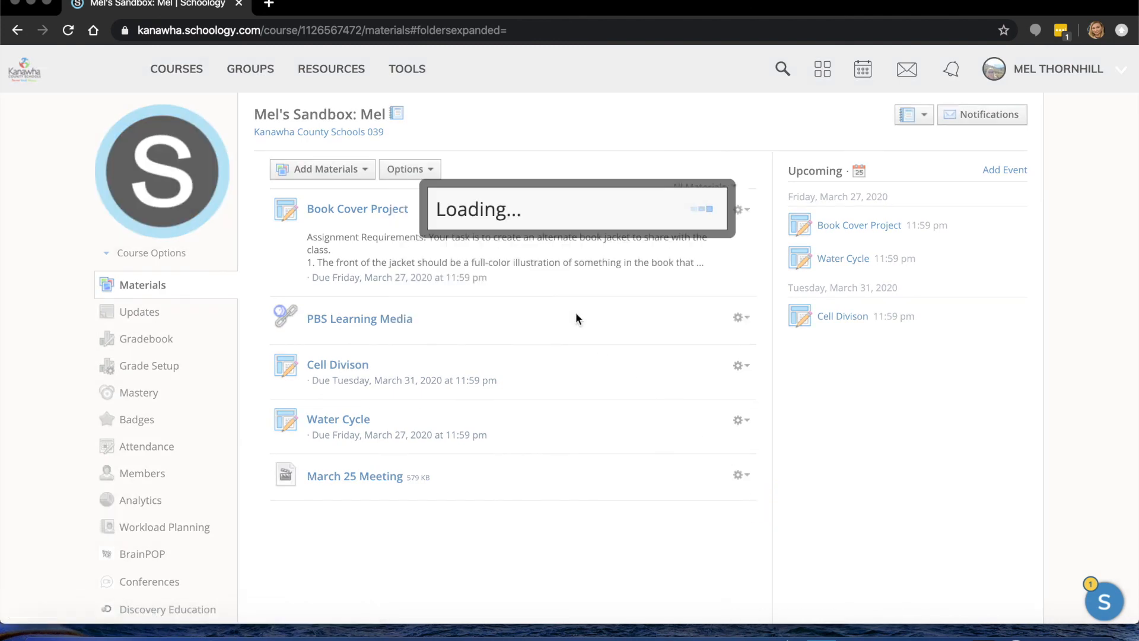